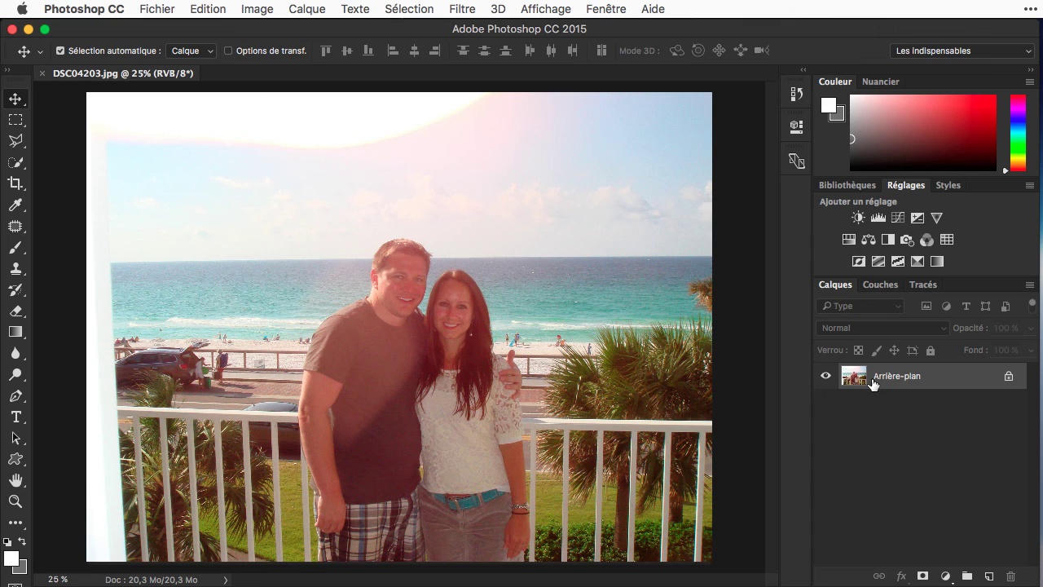
# Duplicate the Arrière-plan layer and convert the copy into a smart object for smart filters.
pyautogui.moveTo(872, 383); pyautogui.dragTo(872, 379)
pyautogui.press('super+j')
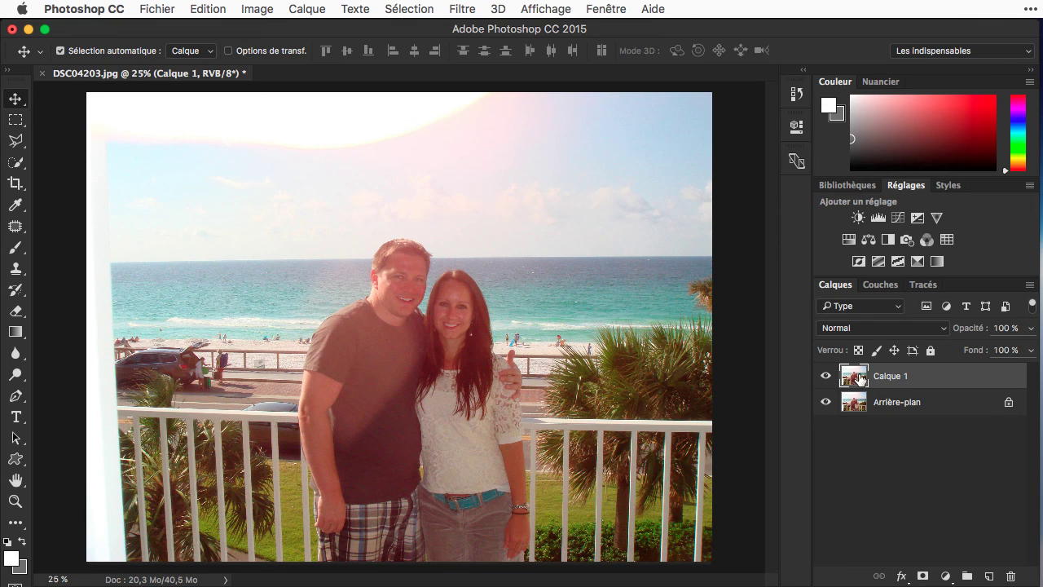
pyautogui.click(463, 10)
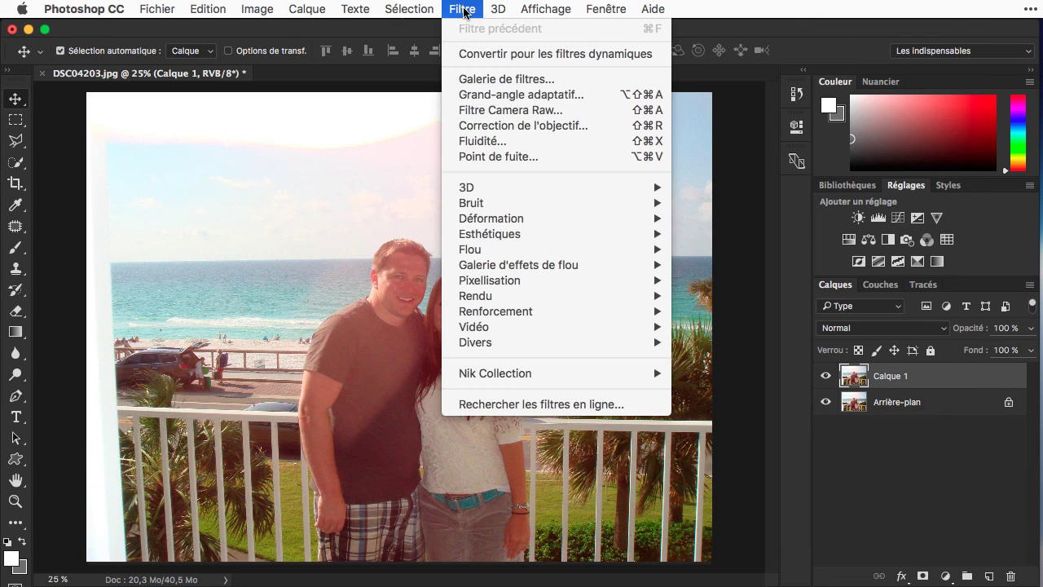
pyautogui.click(472, 57)
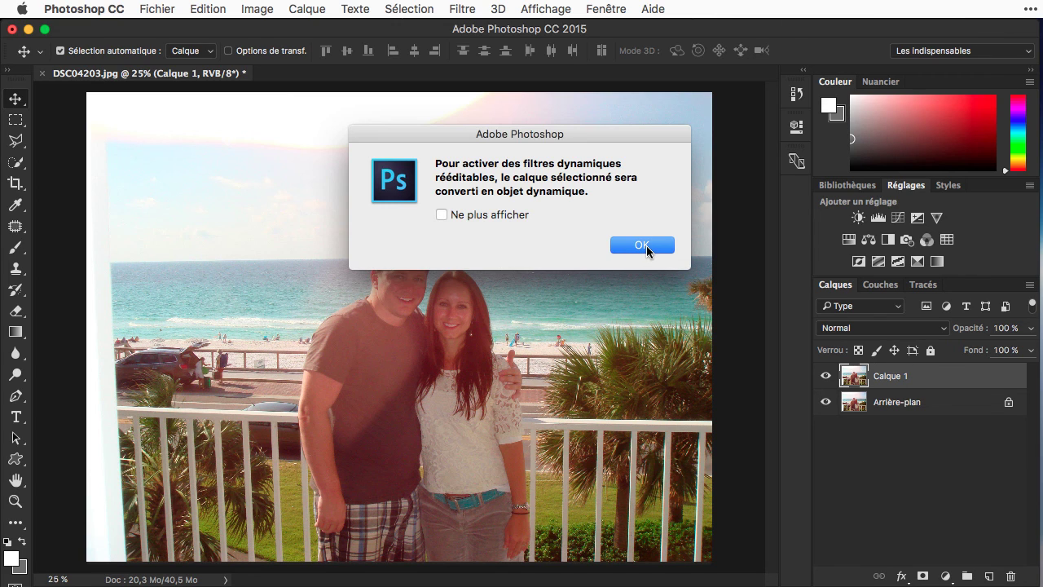
pyautogui.click(643, 245)
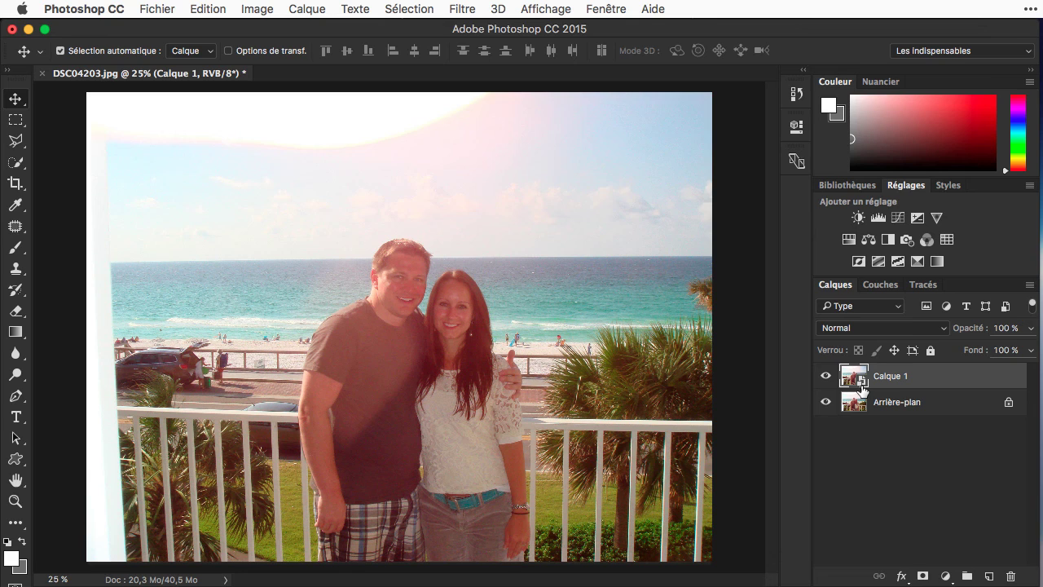
# Open the Camera Raw filter on the duplicate layer and convert the image to grayscale.
pyautogui.click(463, 12)
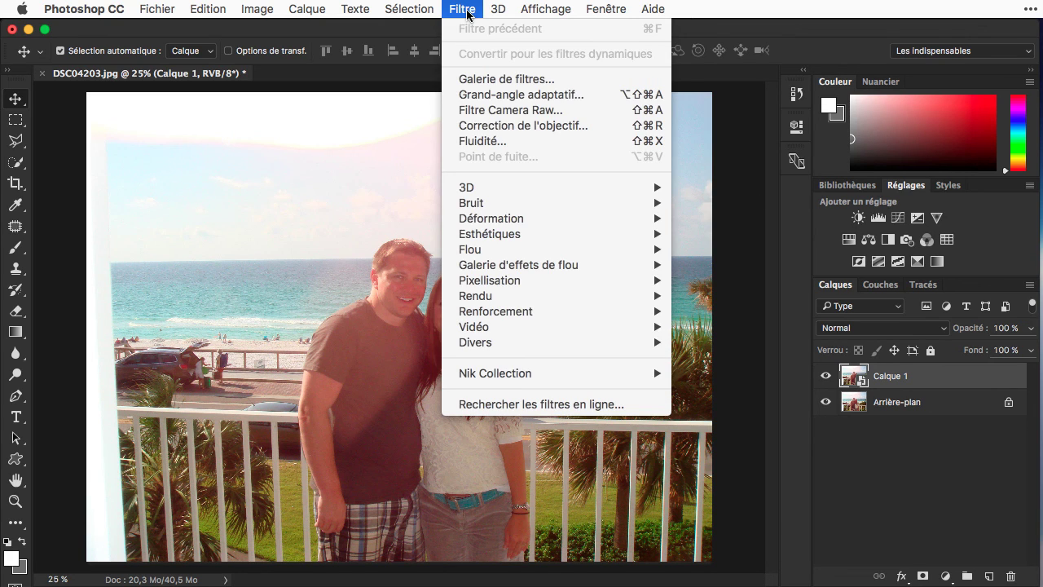
pyautogui.click(470, 116)
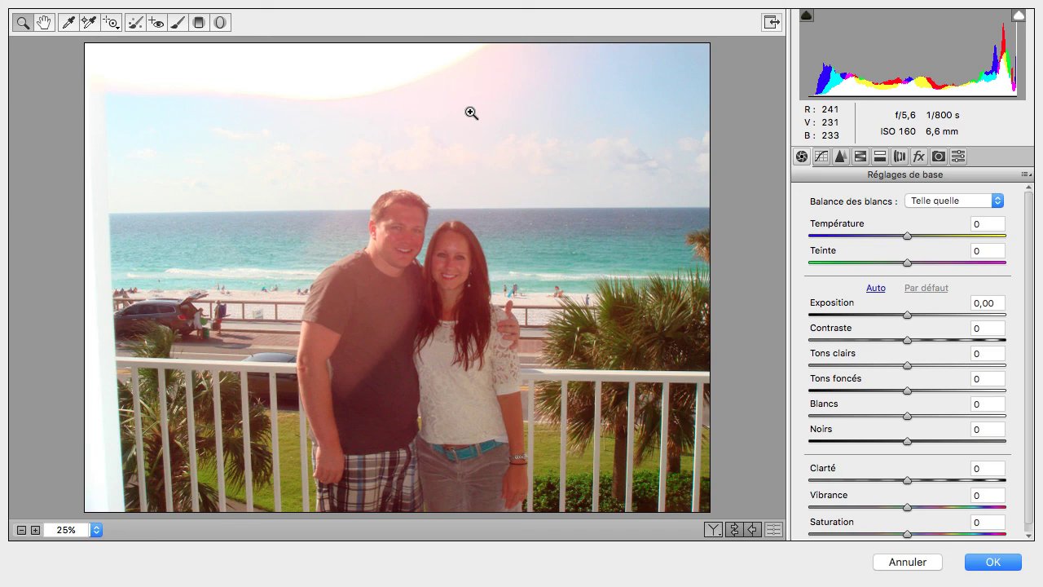
pyautogui.click(859, 157)
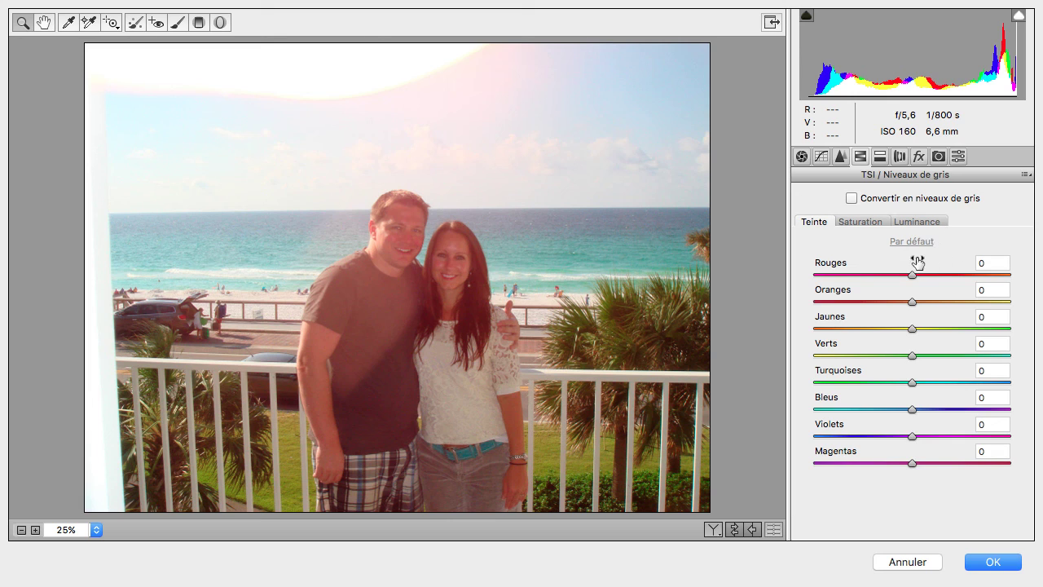
pyautogui.click(851, 198)
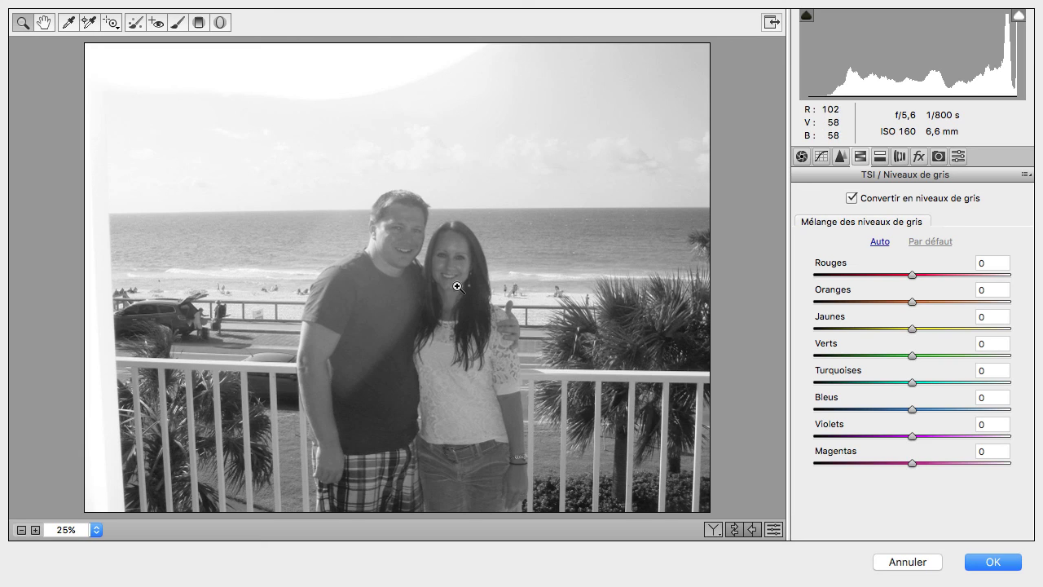
# Brighten the warm tones in the grayscale mix: Rouges +28, Oranges +27 and Jaunes +15.
pyautogui.click(934, 276)
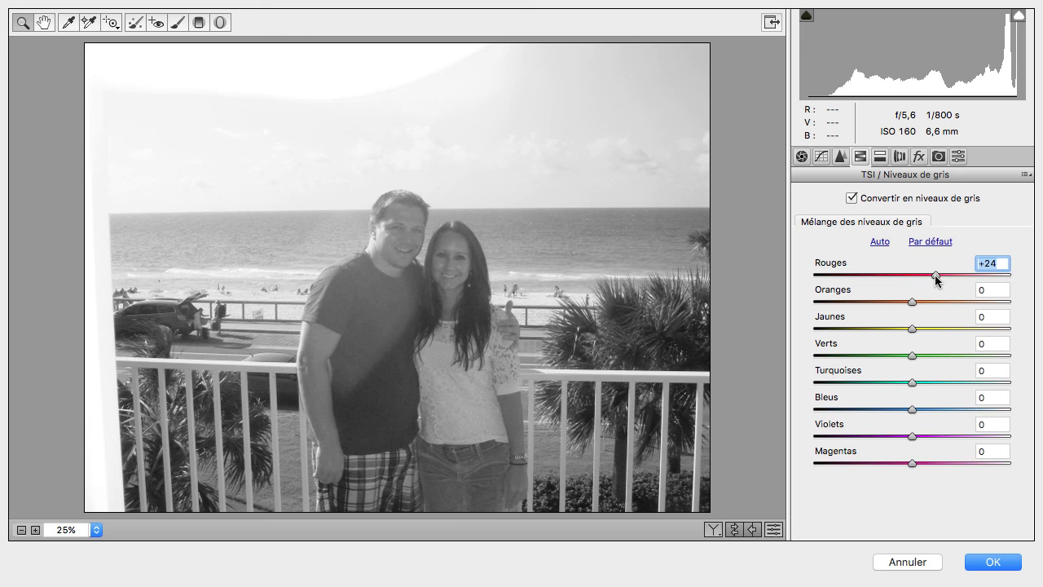
pyautogui.click(936, 302)
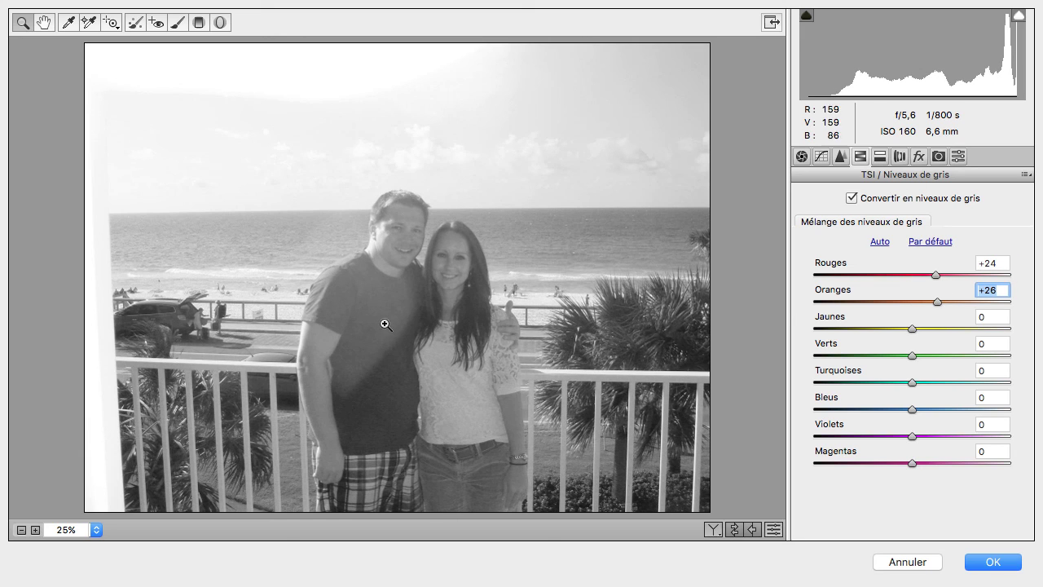
pyautogui.click(937, 329)
pyautogui.hotkey('shift', 'Tab')
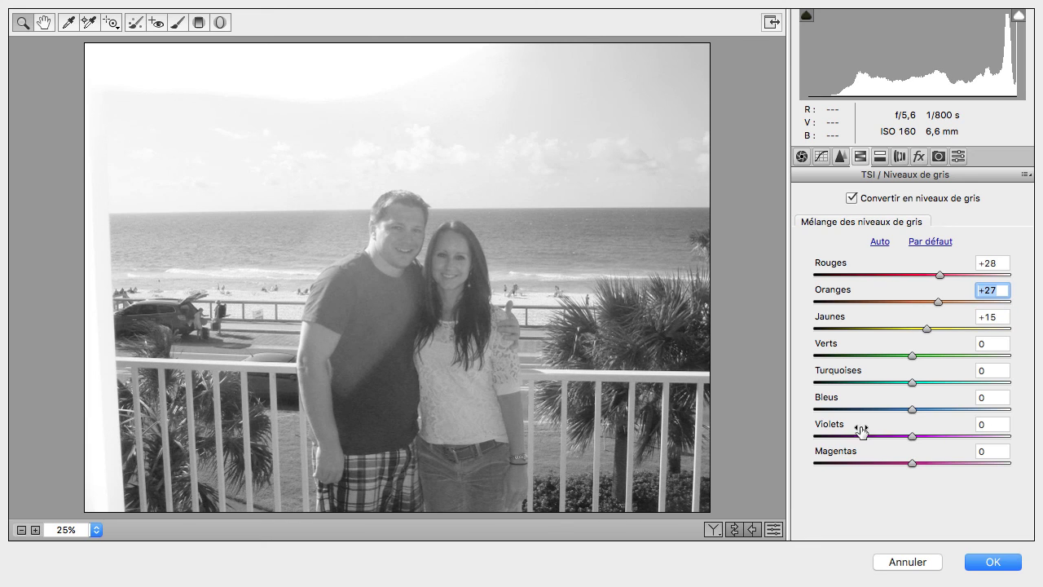
# Darken the cool tones in the grayscale mix to Verts -28, Turquoises -28, Bleus -33, Violets -34 and Magentas -33, and apply the filter.
pyautogui.click(884, 355)
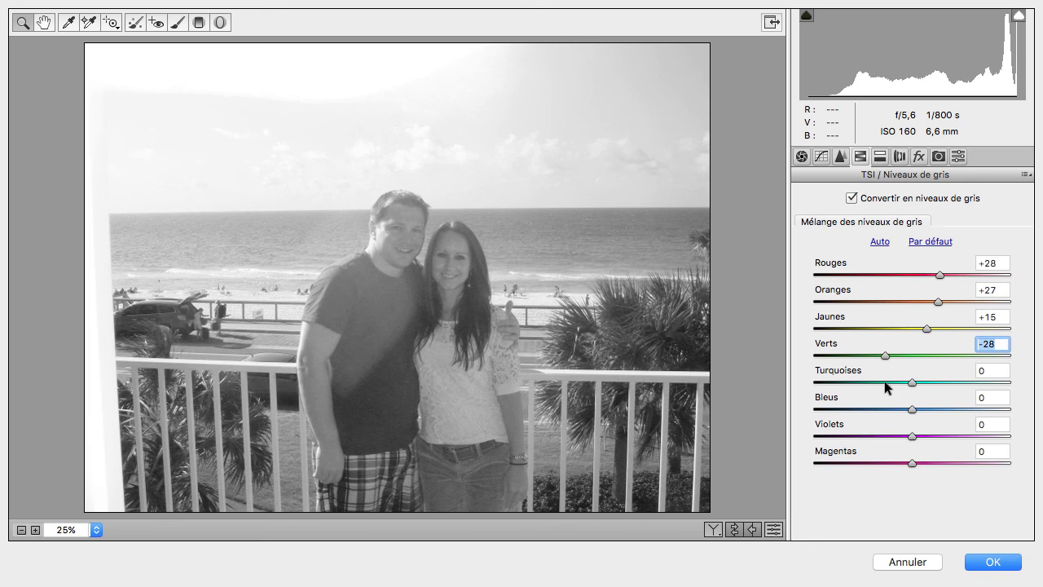
pyautogui.click(885, 382)
pyautogui.click(888, 410)
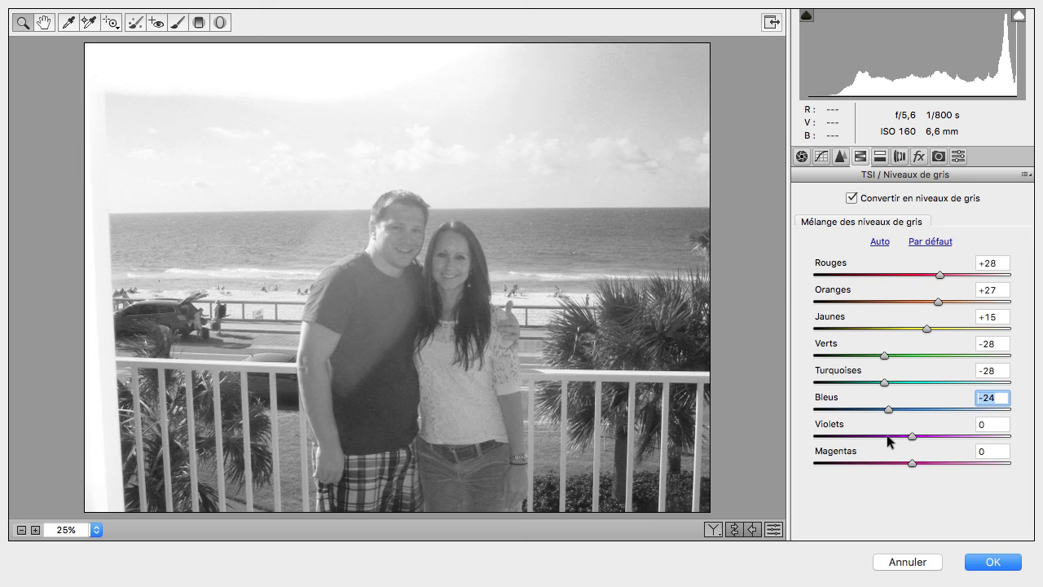
pyautogui.click(887, 436)
pyautogui.click(888, 462)
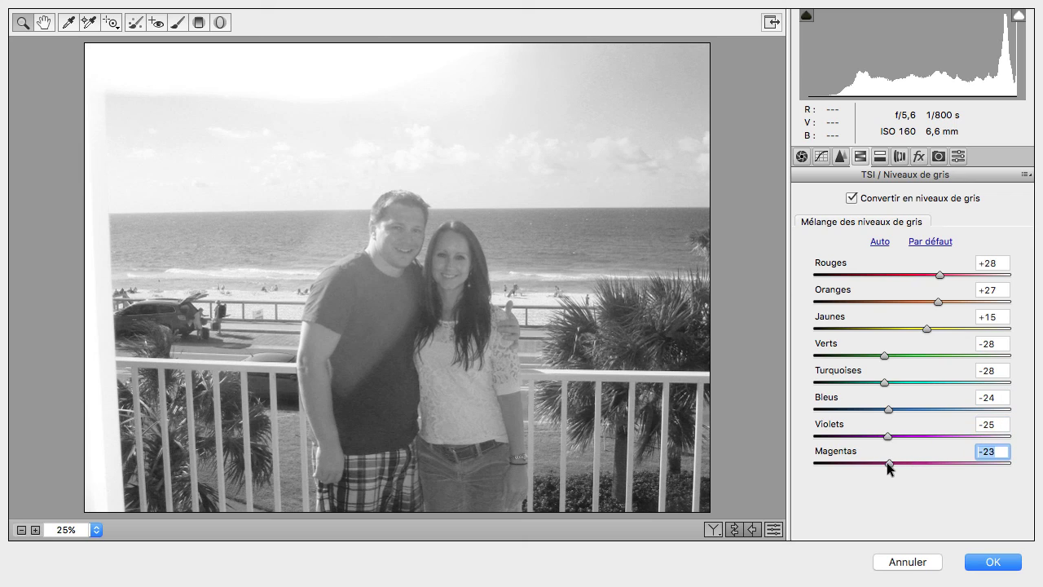
pyautogui.click(880, 462)
pyautogui.click(878, 436)
pyautogui.click(879, 406)
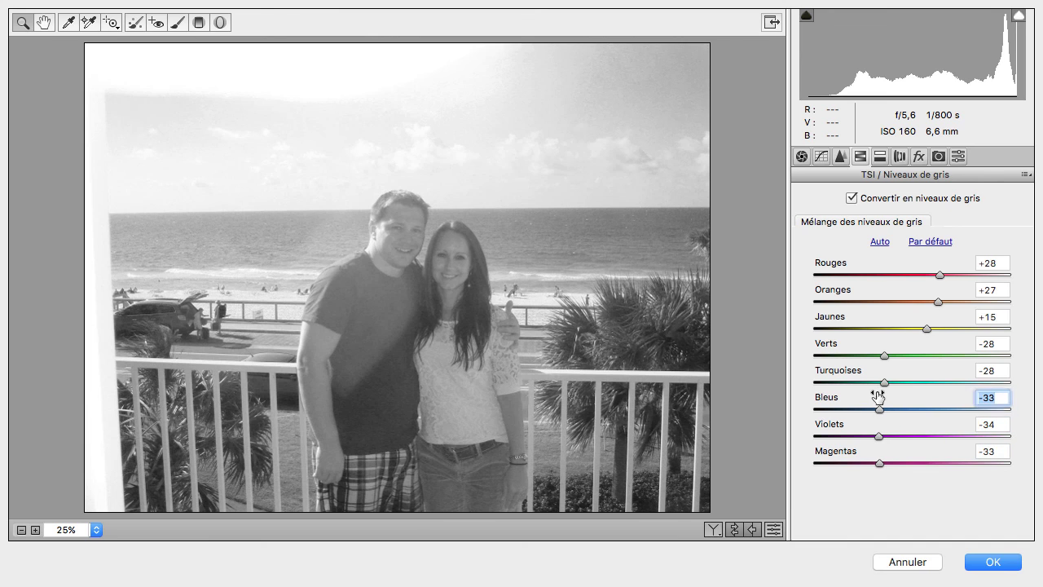
pyautogui.click(993, 562)
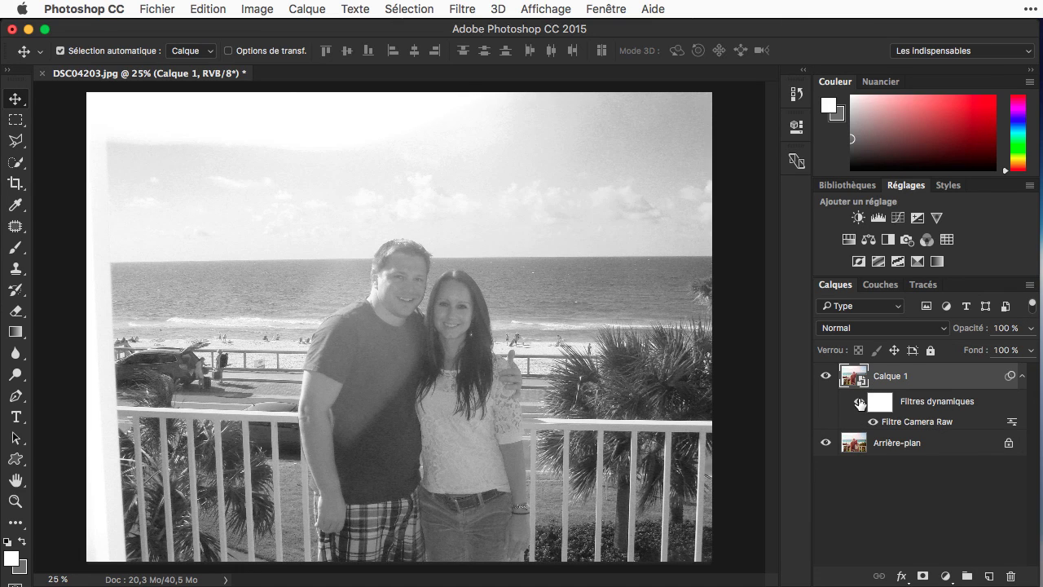
# Set Calque 1's blending mode to Incrustation and toggle the layer's visibility to compare the photo before and after.
pyautogui.click(944, 329)
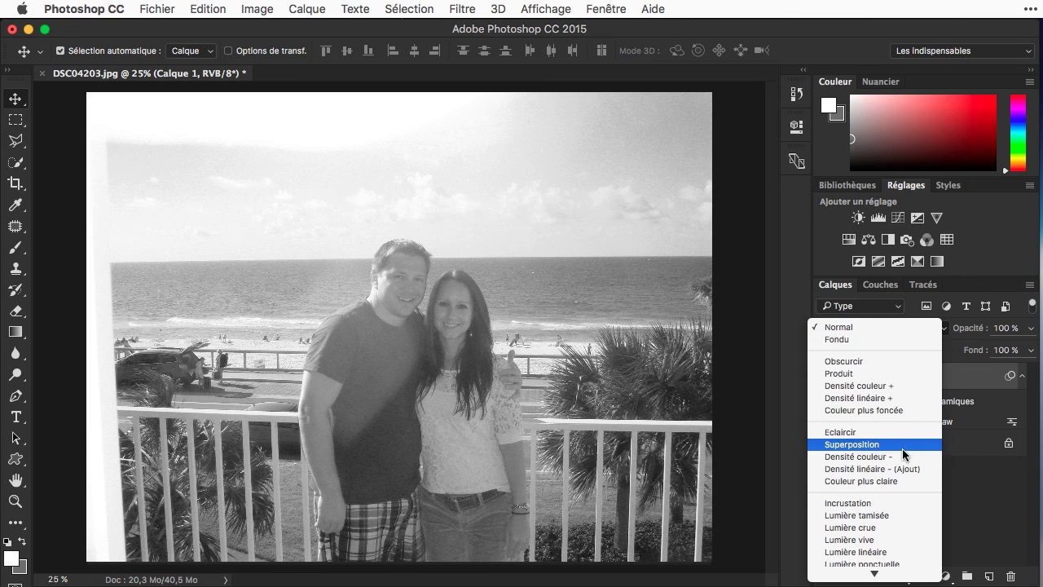
pyautogui.click(893, 502)
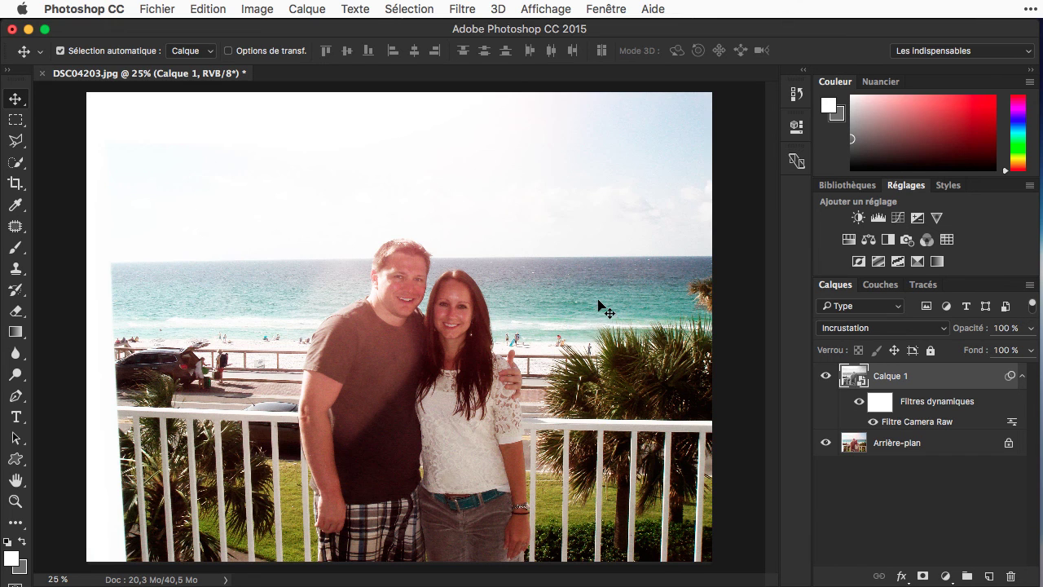
pyautogui.click(825, 375)
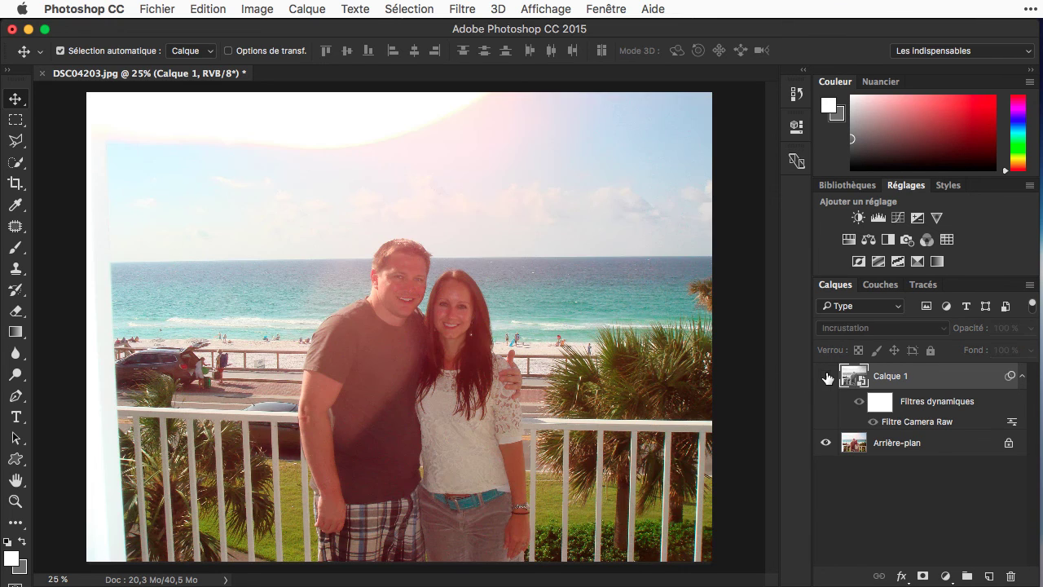
pyautogui.click(825, 376)
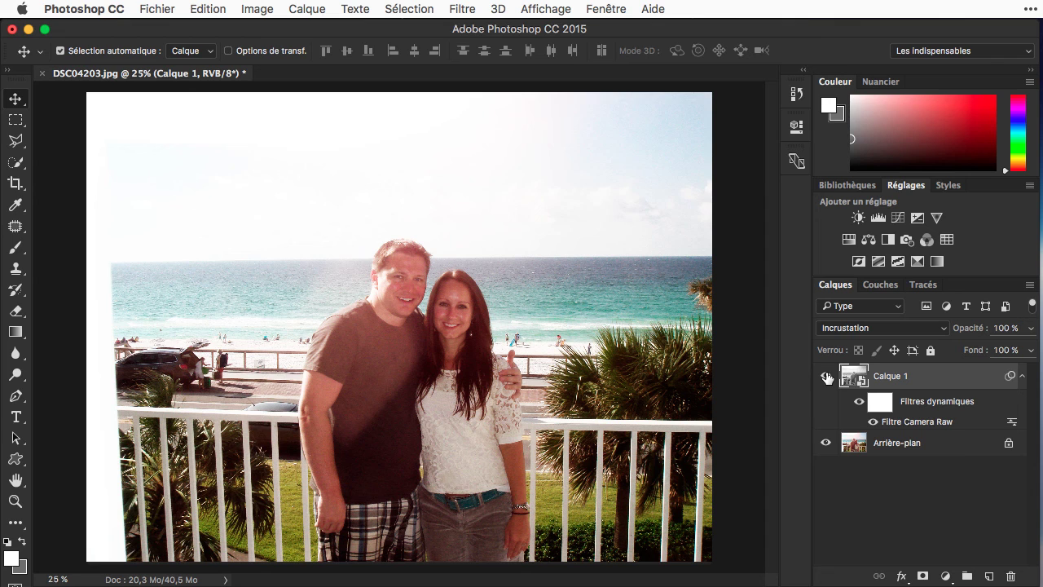
pyautogui.click(826, 375)
pyautogui.click(825, 376)
pyautogui.click(825, 376)
pyautogui.click(826, 377)
# Convert the locked Arrière-plan background into a regular layer with the default settings.
pyautogui.click(932, 449)
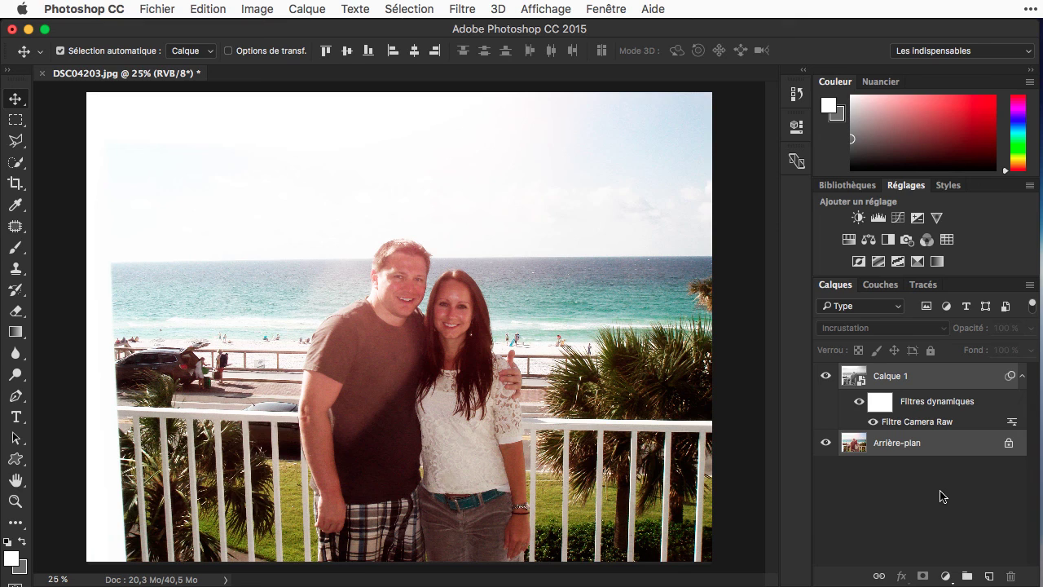
pyautogui.doubleClick(931, 444)
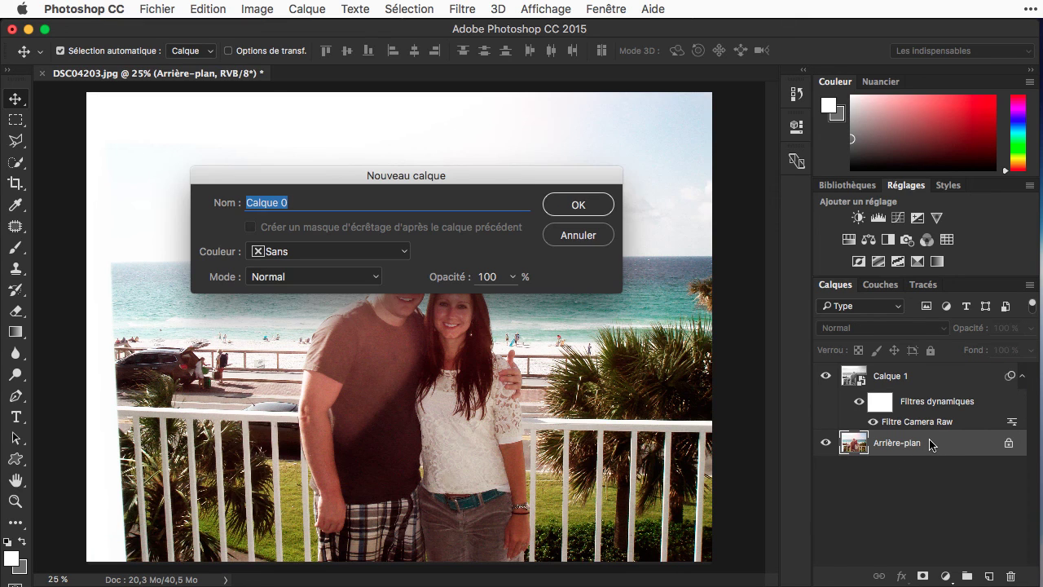
pyautogui.click(576, 206)
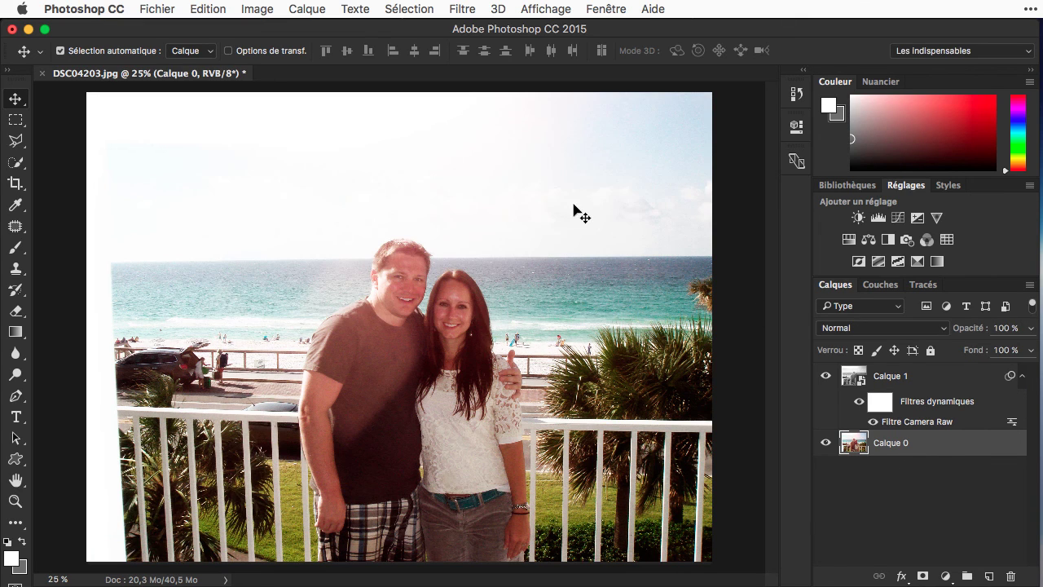
# Select Calque 1 together with Calque 0 and merge them into a new layer while keeping the originals.
pyautogui.keyDown('shift'); pyautogui.click(893, 376); pyautogui.keyUp('shift')
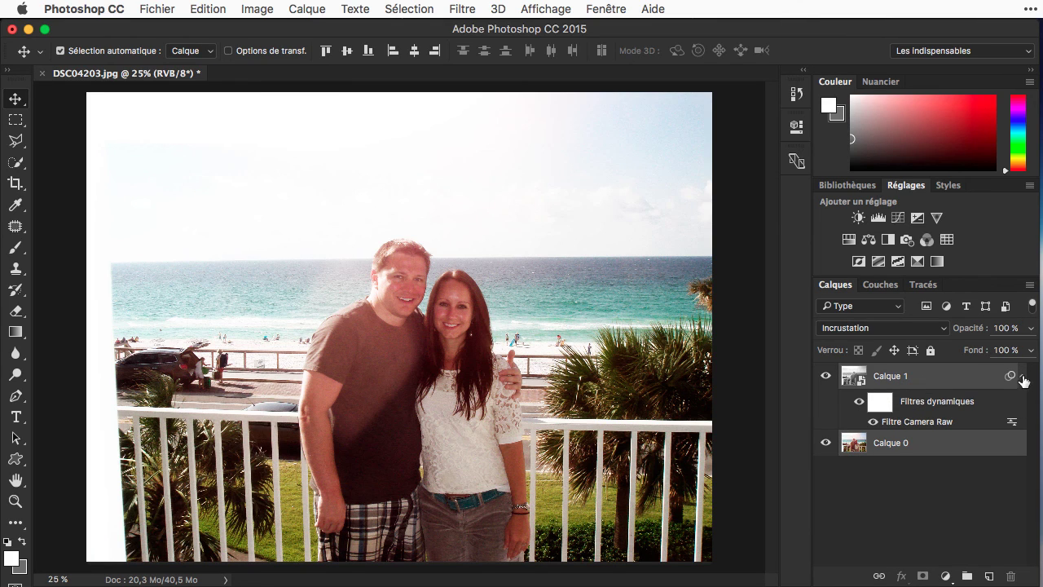
pyautogui.click(1030, 285)
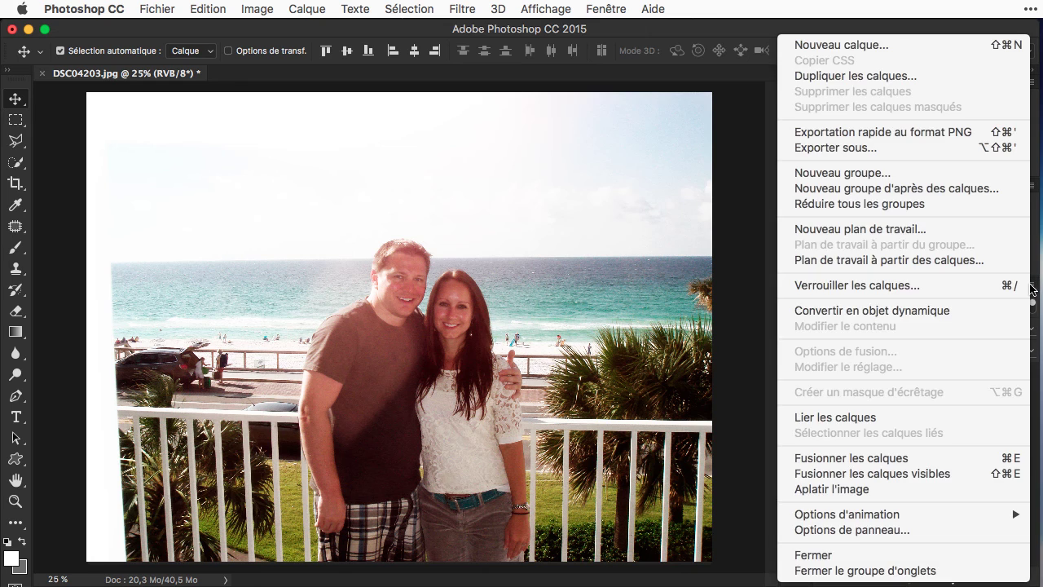
pyautogui.keyDown('alt'); pyautogui.click(945, 458); pyautogui.keyUp('alt')
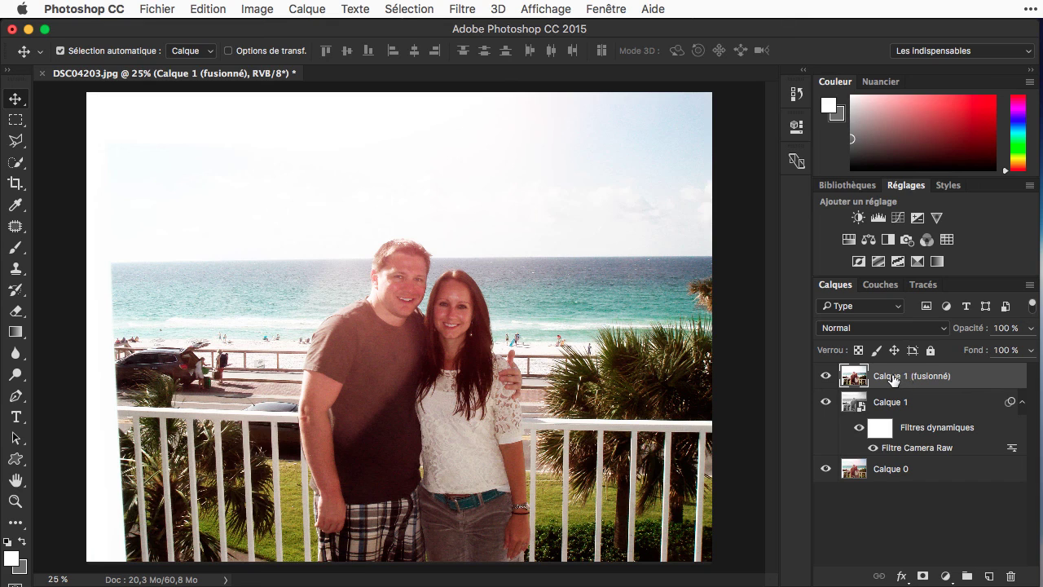
# Convert the merged layer Calque 1 (fusionné) into a smart object for smart filters.
pyautogui.click(461, 9)
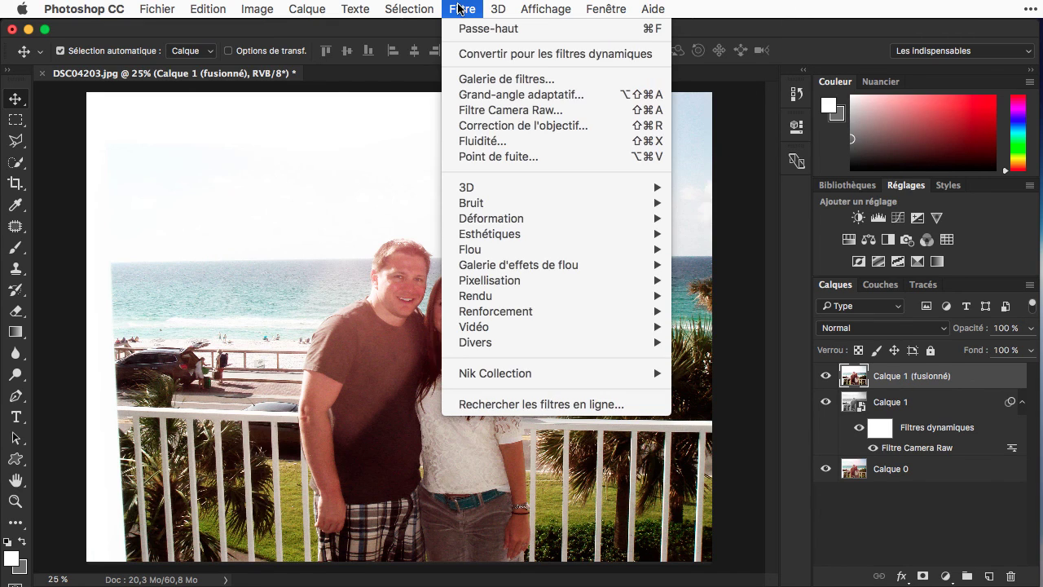
pyautogui.click(464, 55)
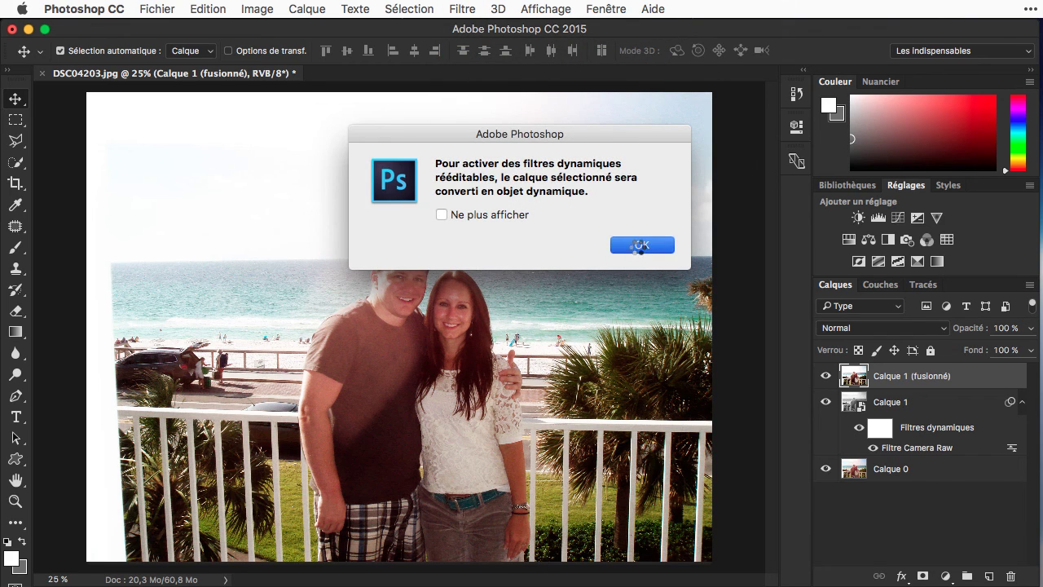
pyautogui.click(640, 246)
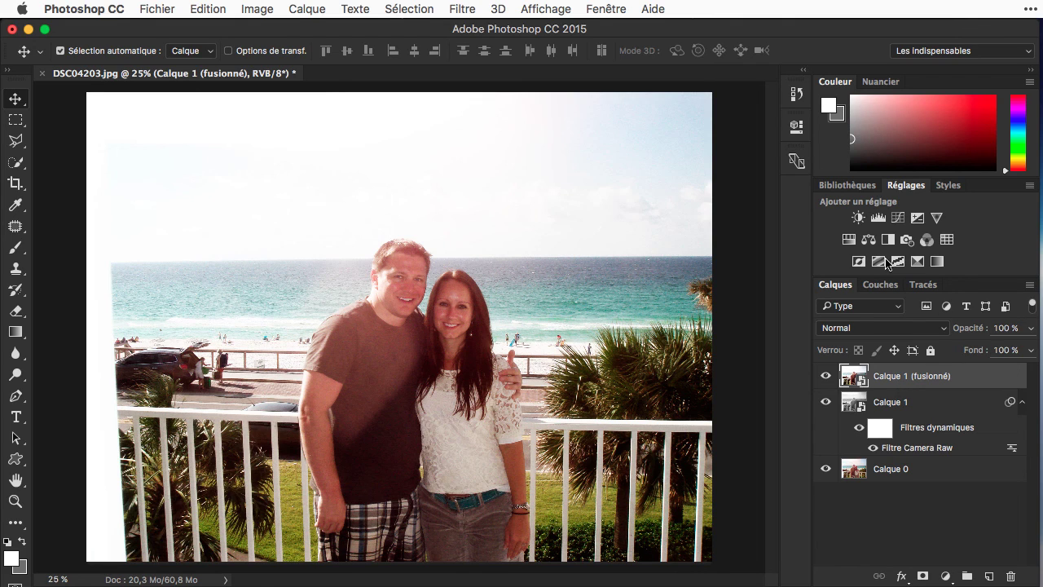
# Open the Camera Raw filter on the merged layer and turn on the grayscale conversion.
pyautogui.click(461, 9)
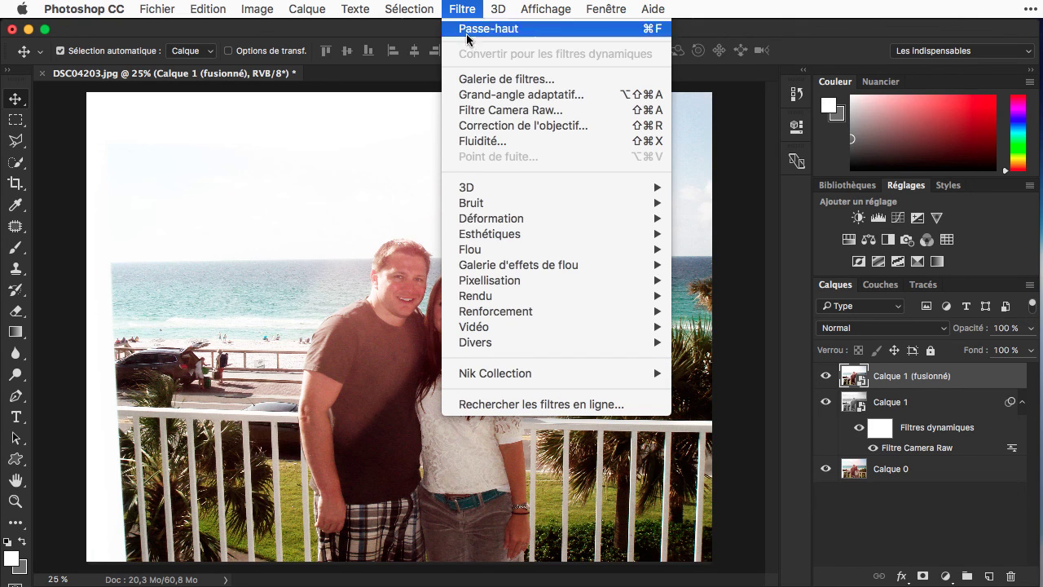
pyautogui.click(485, 112)
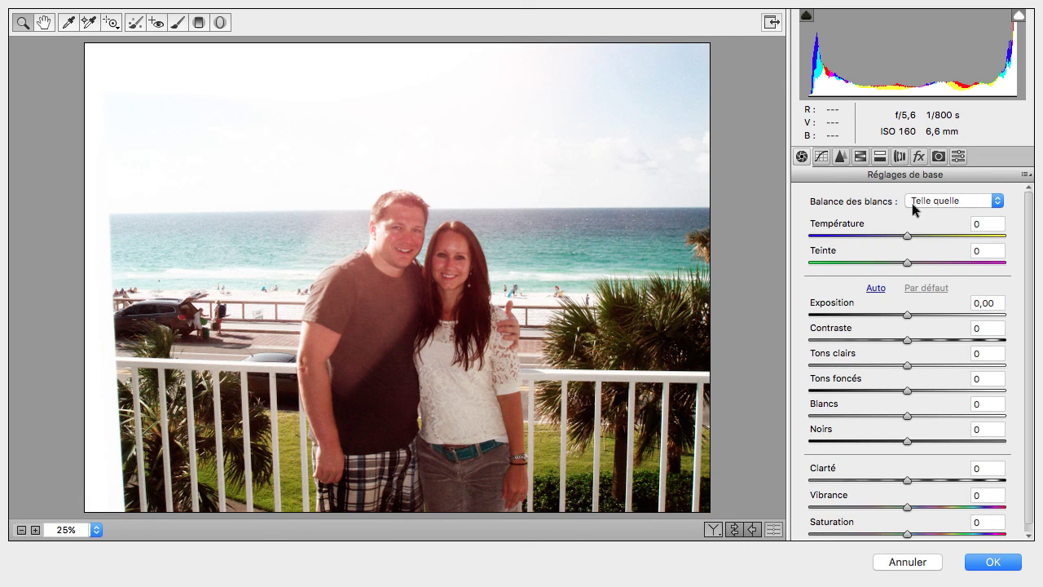
pyautogui.click(860, 158)
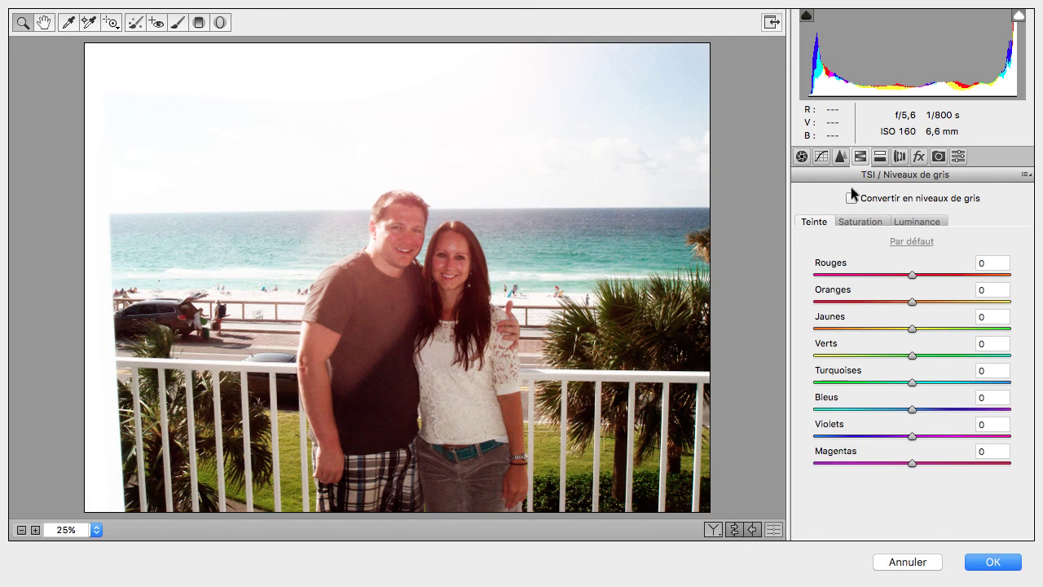
pyautogui.click(852, 198)
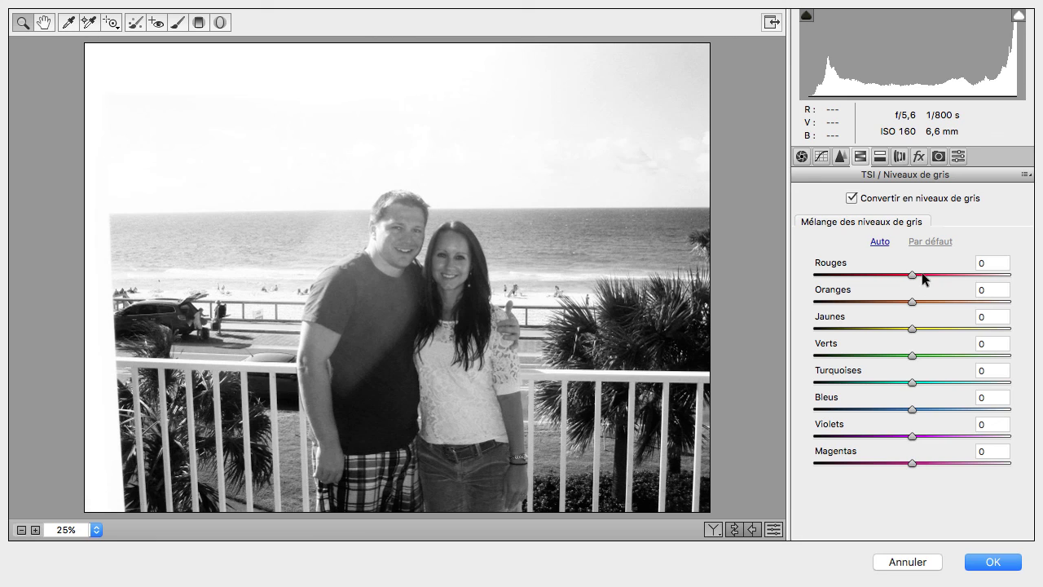
# Set the merged layer's grayscale mix to Rouges +33, Oranges +33 and Jaunes +36.
pyautogui.click(943, 274)
pyautogui.click(943, 301)
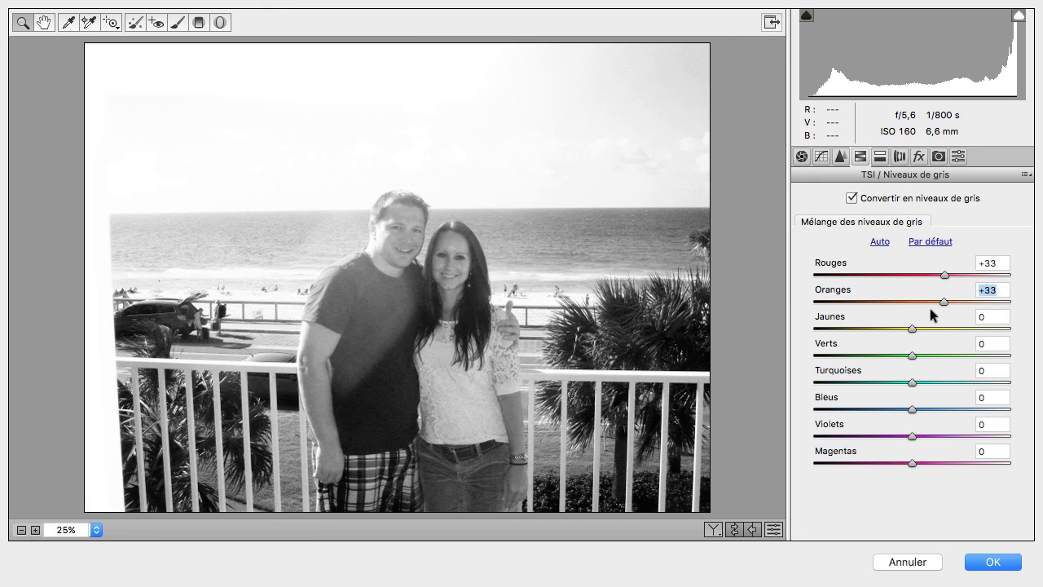
pyautogui.click(947, 329)
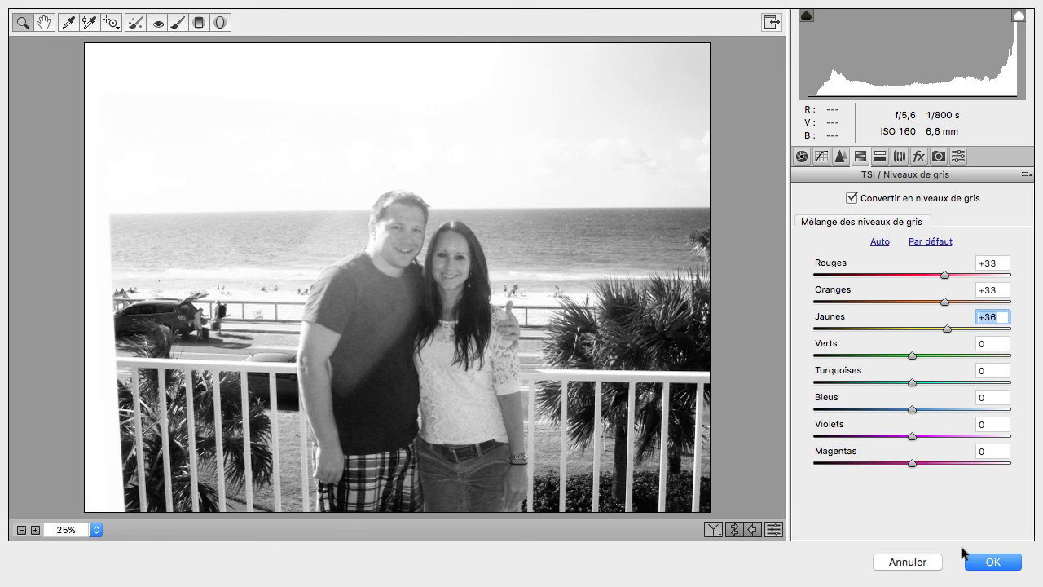
# Accept the Camera Raw grayscale settings and apply a Passe-haut filter with a 9,1-pixel radius to the merged layer.
pyautogui.click(977, 566)
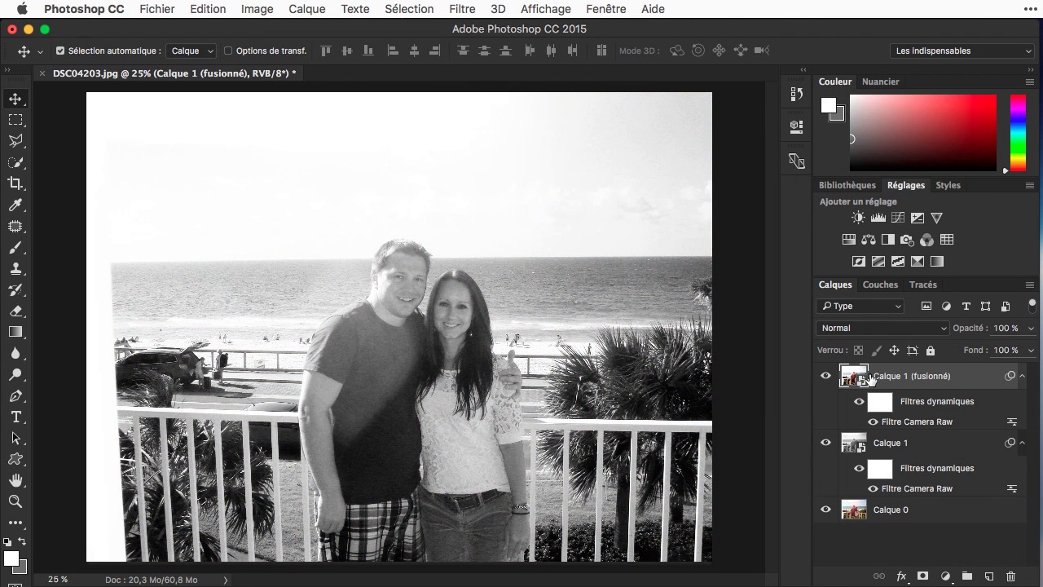
pyautogui.click(460, 9)
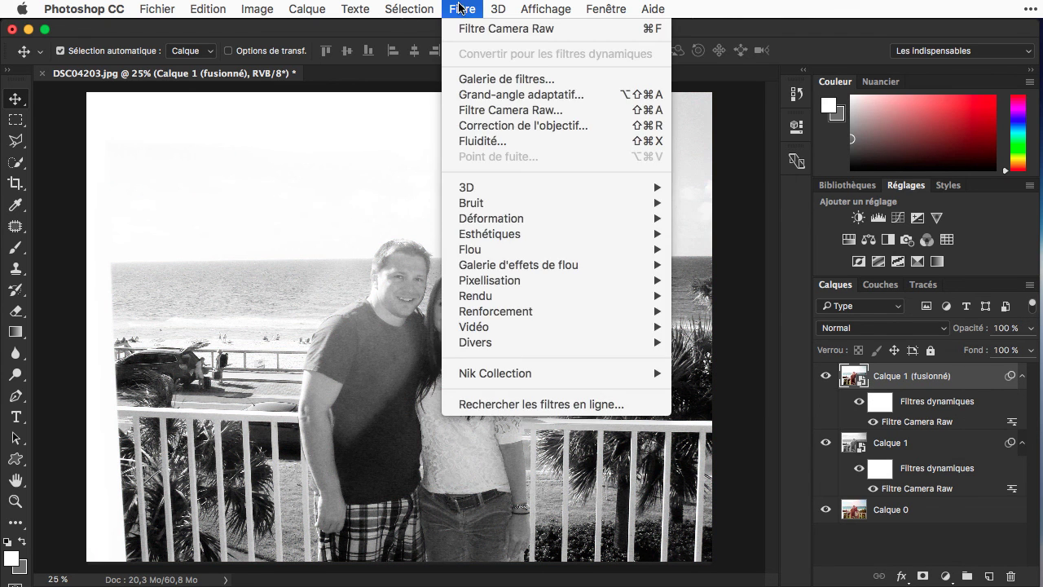
pyautogui.moveTo(493, 346)
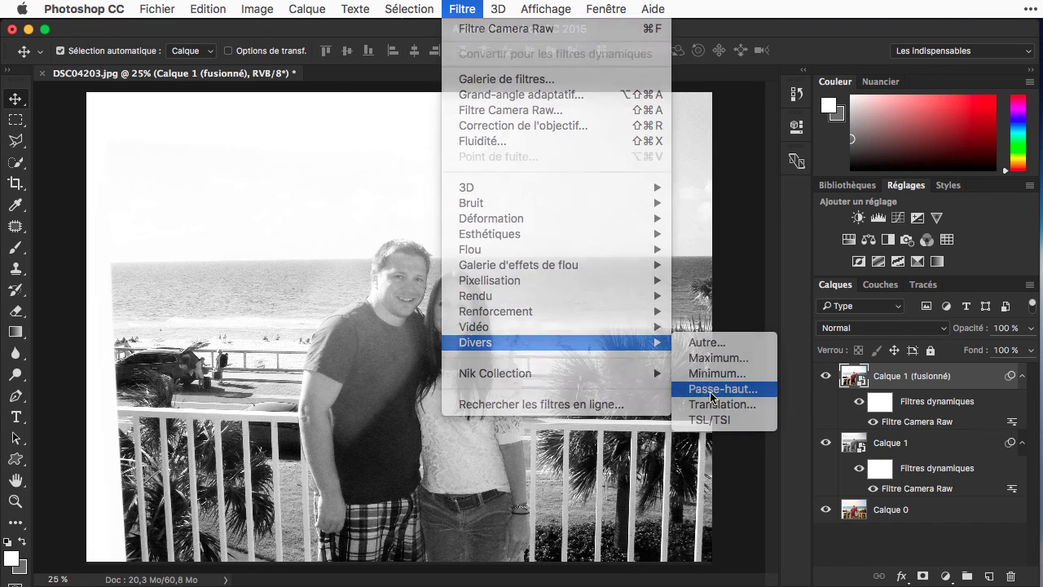
pyautogui.click(712, 396)
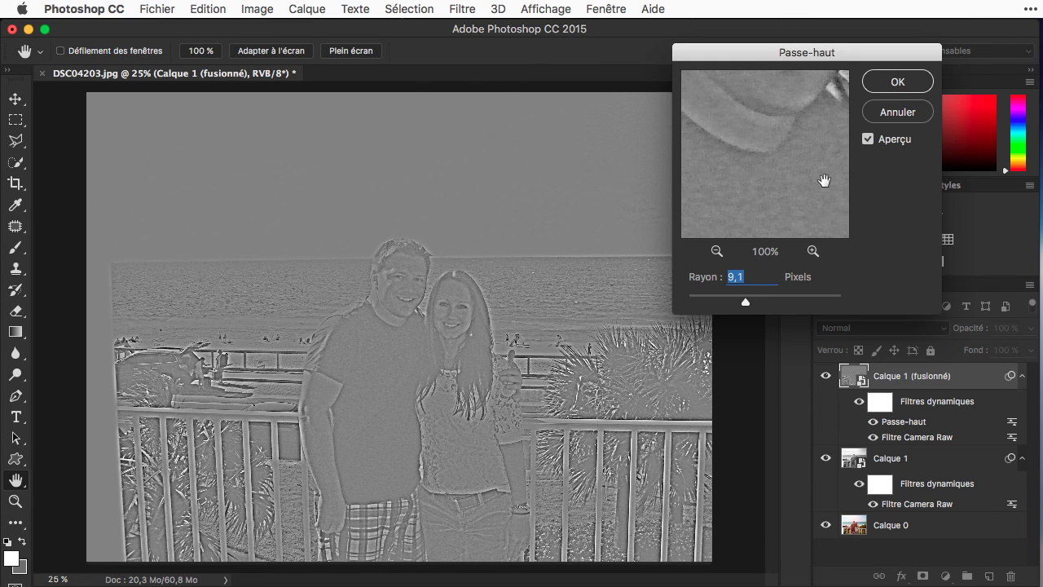
pyautogui.moveTo(759, 300)
pyautogui.mouseDown()
pyautogui.moveTo(744, 308)
pyautogui.moveTo(780, 307)
pyautogui.moveTo(728, 303)
pyautogui.moveTo(745, 303)
pyautogui.mouseUp()
pyautogui.click(894, 81)
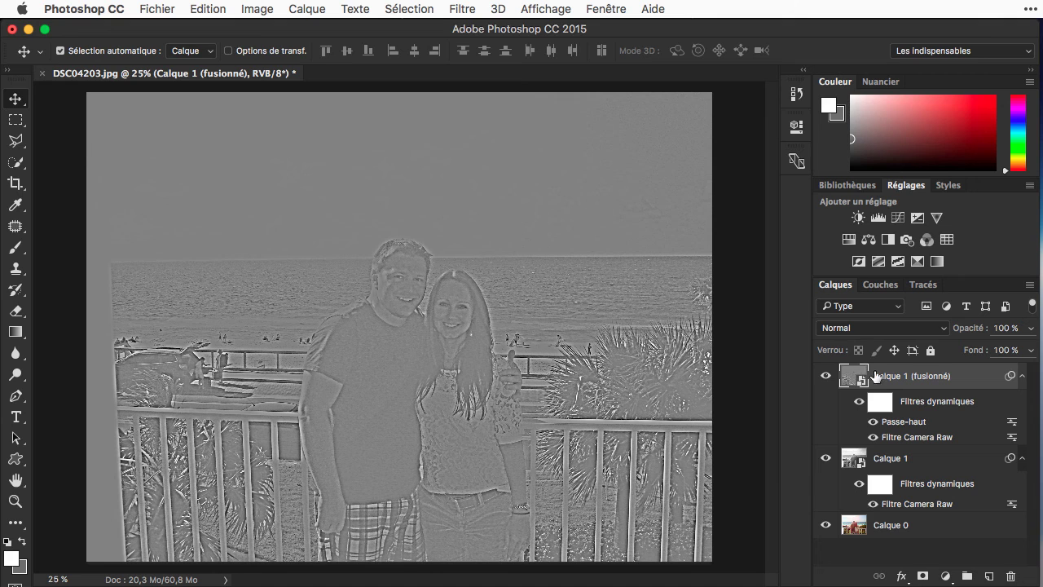
# Set the blend mode of Calque 1 (fusionné) to Incrustation and compare the photo with the layer hidden and shown.
pyautogui.click(942, 329)
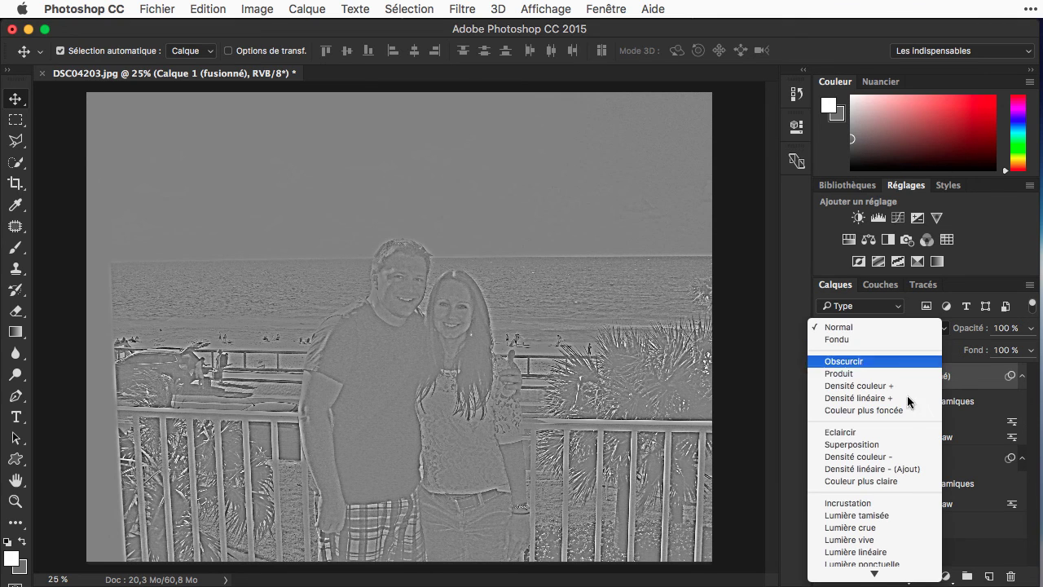
pyautogui.click(914, 504)
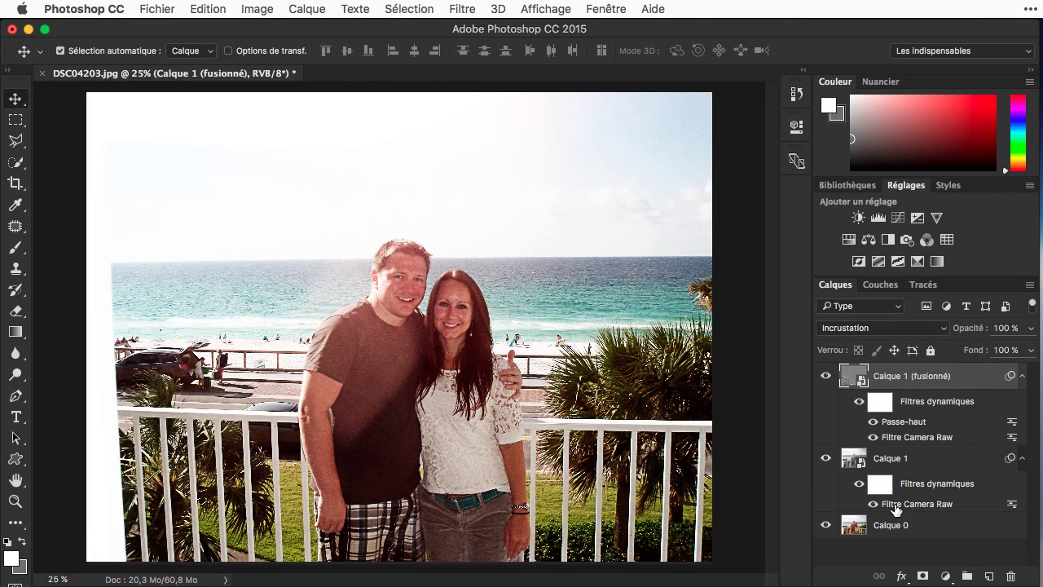
pyautogui.click(826, 377)
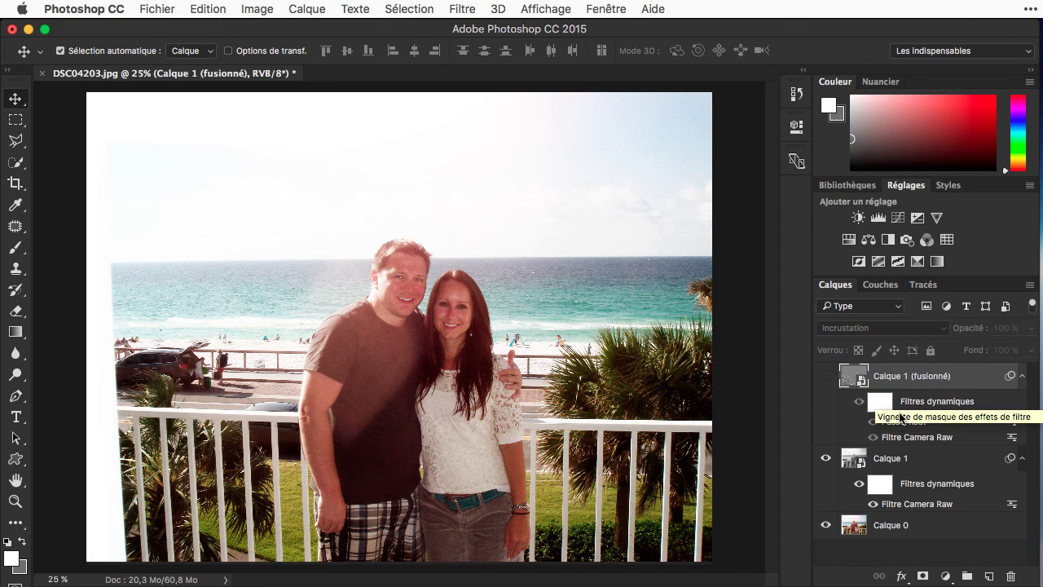
pyautogui.click(826, 378)
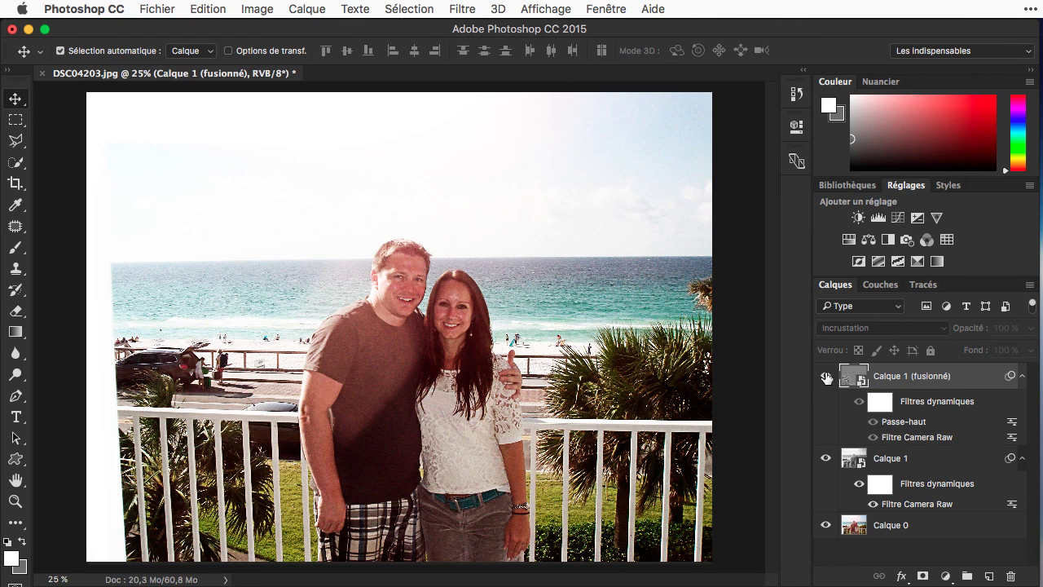
# Readjust the radius of the merged layer's Passe-haut smart filter and set the layer's opacity to 70 %.
pyautogui.moveTo(918, 427); pyautogui.dragTo(919, 420)
pyautogui.doubleClick(919, 425)
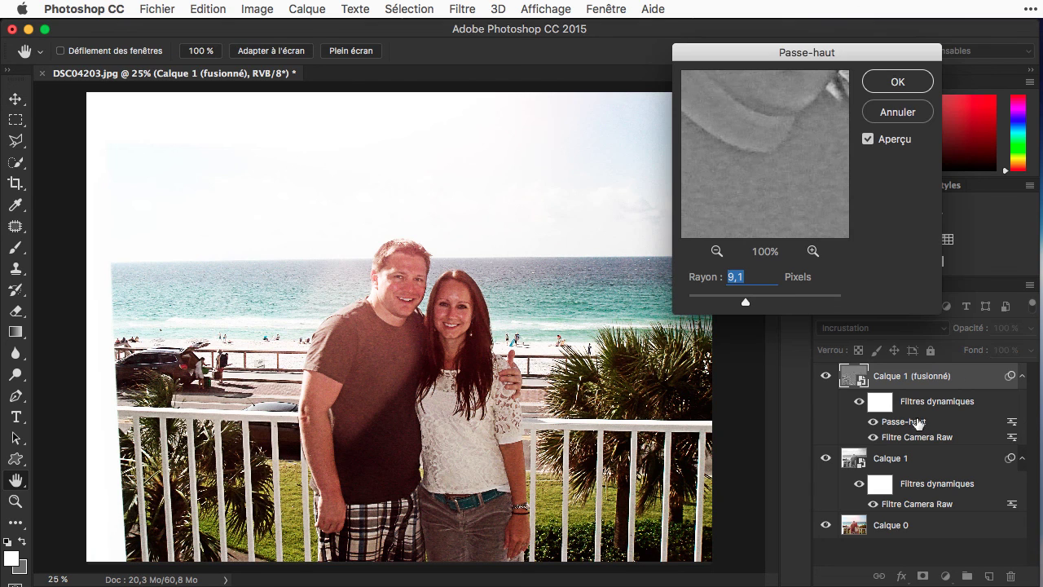
pyautogui.moveTo(780, 303); pyautogui.dragTo(748, 303)
pyautogui.press('Return')
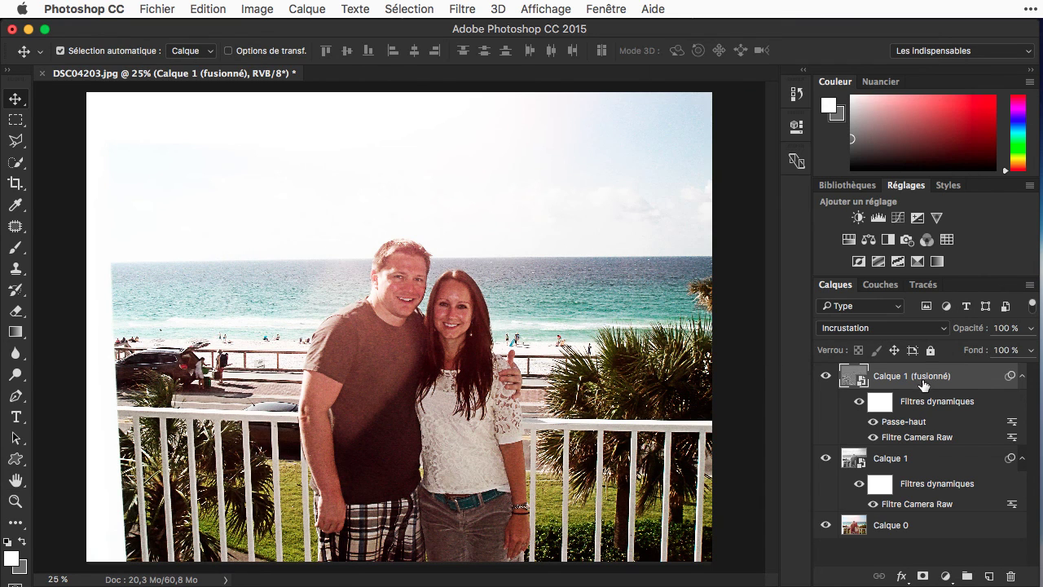
pyautogui.click(1031, 329)
pyautogui.moveTo(1008, 351)
pyautogui.mouseDown()
pyautogui.moveTo(995, 353)
pyautogui.moveTo(1008, 352)
pyautogui.mouseUp()
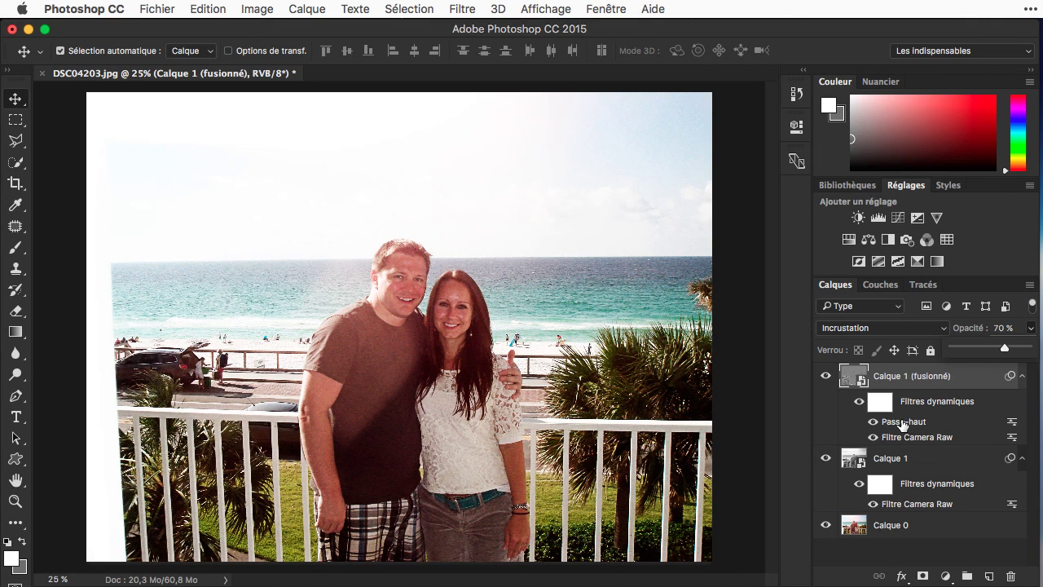
# Examine the blending options of the merged layer's Passe-haut smart filter and leave them without applying changes.
pyautogui.click(1013, 426)
pyautogui.doubleClick(1013, 424)
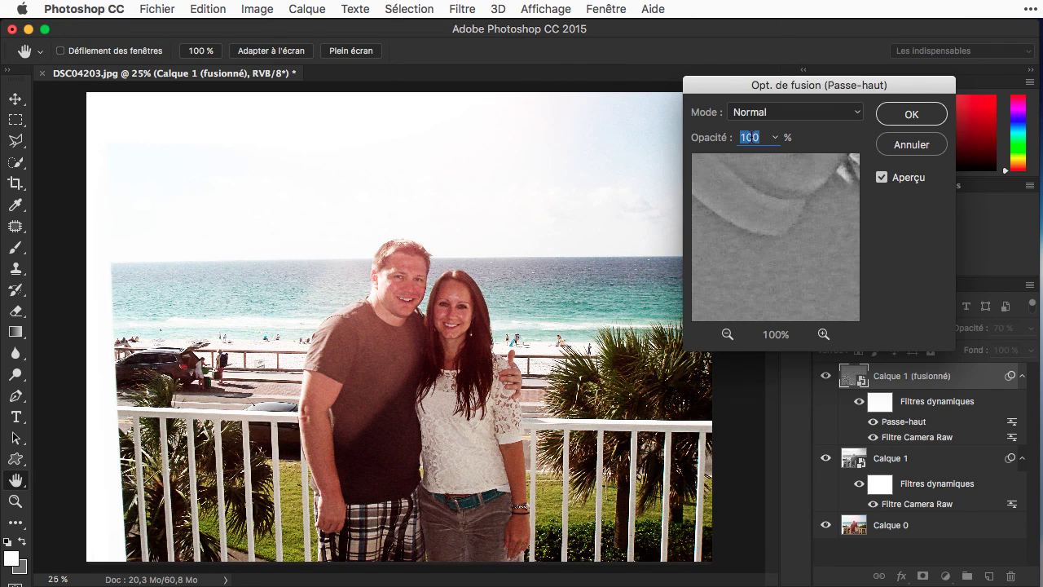
pyautogui.click(905, 144)
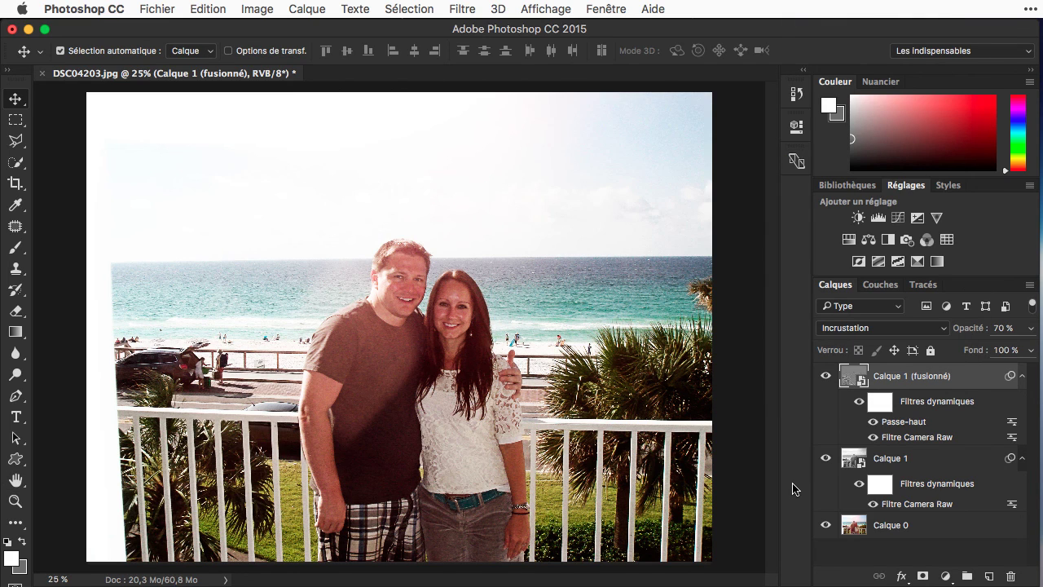